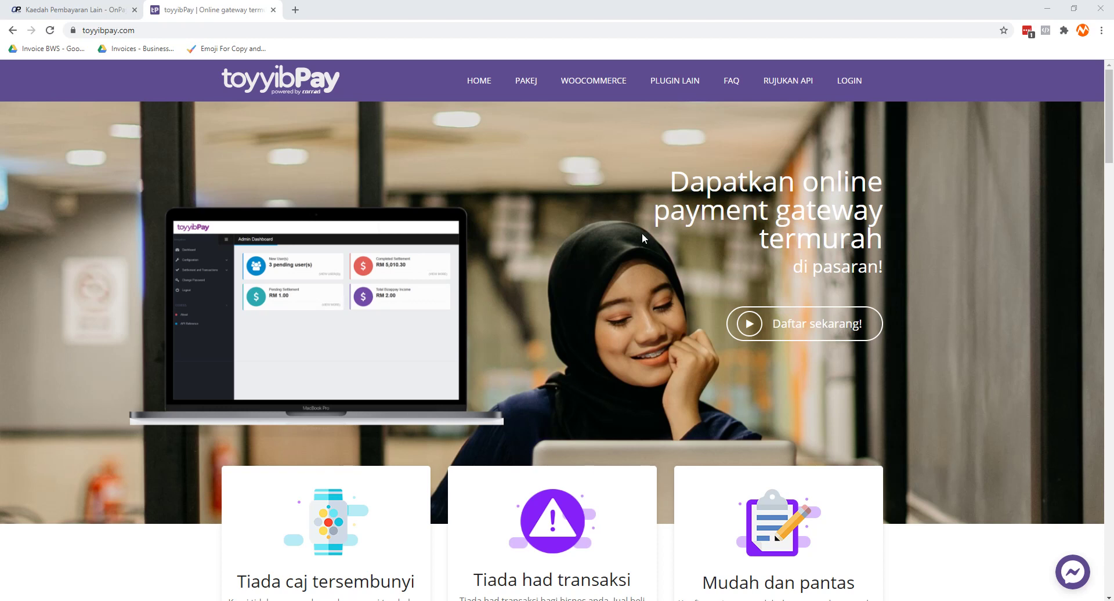
- Open the toyyibPay Register Account page from the homepage's 'Daftar sekarang!' link
scroll(622, 253, "down", 1)
scroll(622, 253, "up", 1)
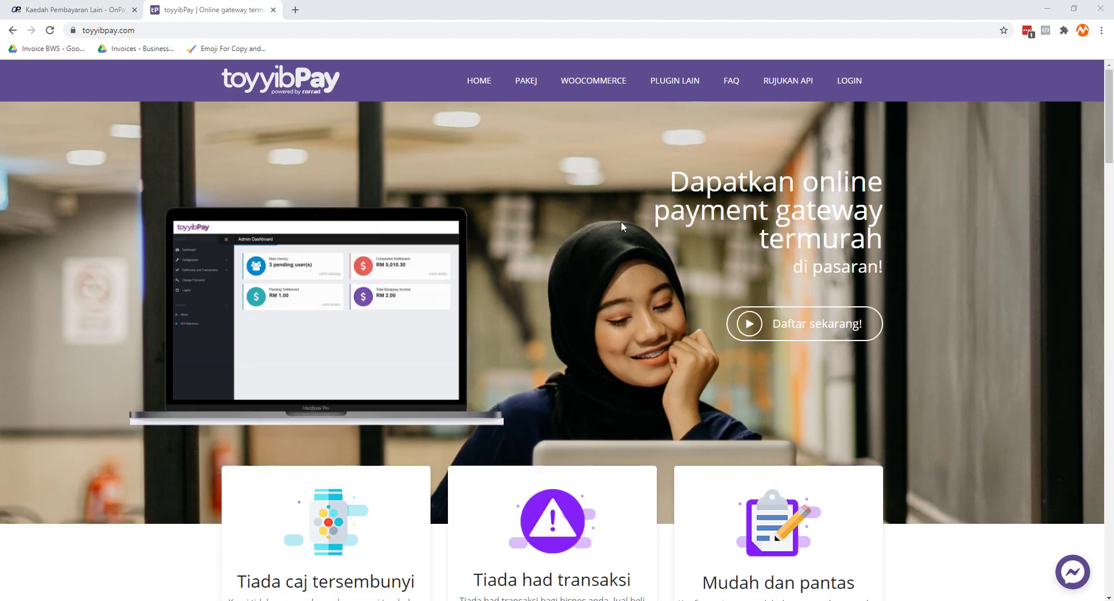
left_click(790, 325)
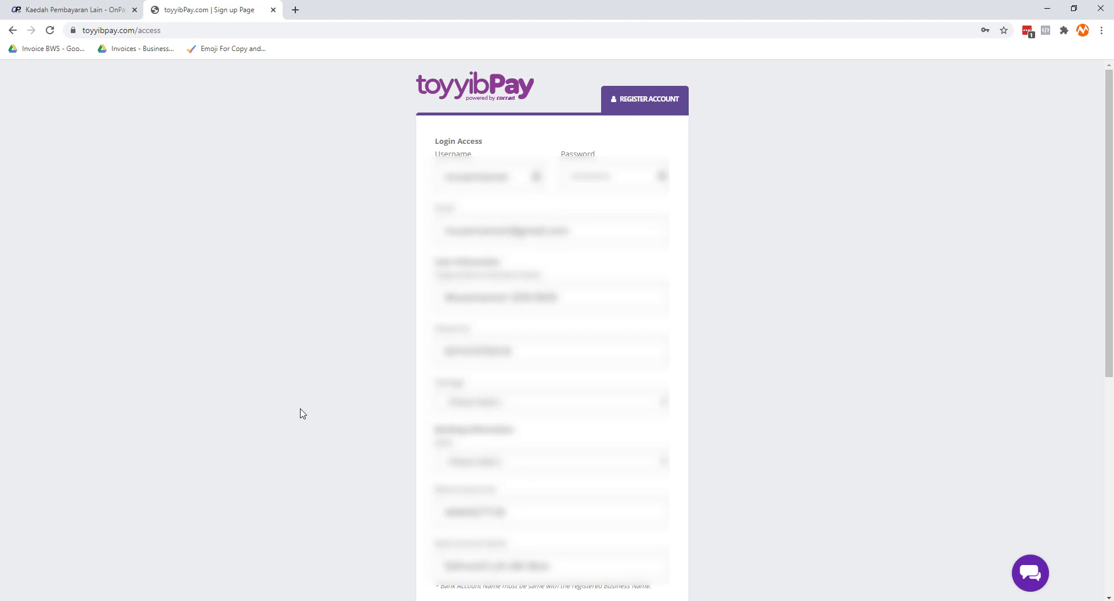
- Log in to the existing toyyibPay account, passing the reCAPTCHA, to reach the User Dashboard
left_click(12, 31)
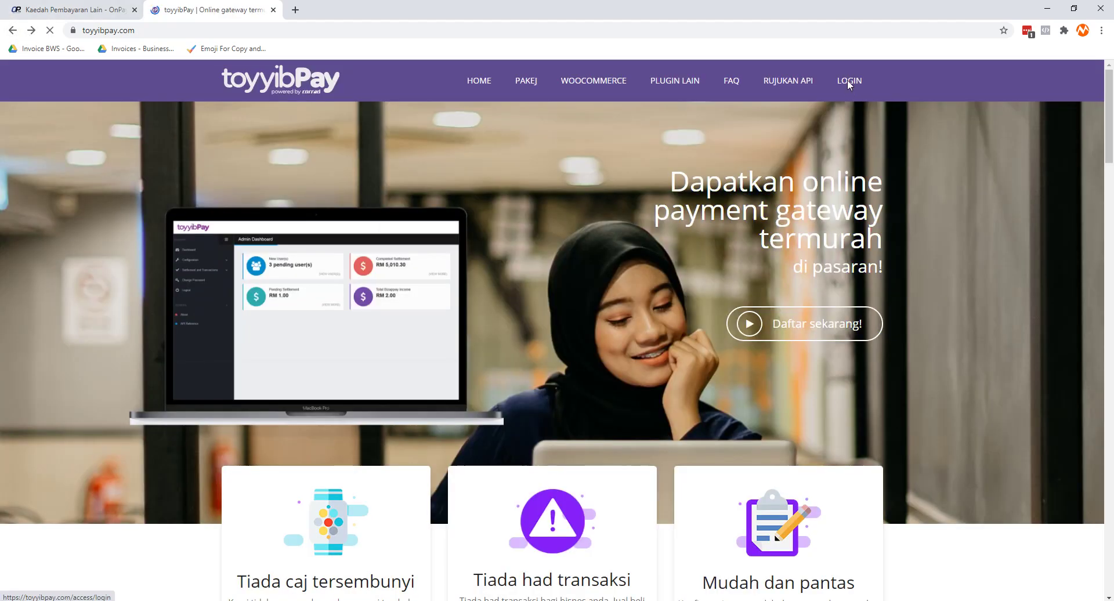
left_click(848, 79)
left_click(477, 357)
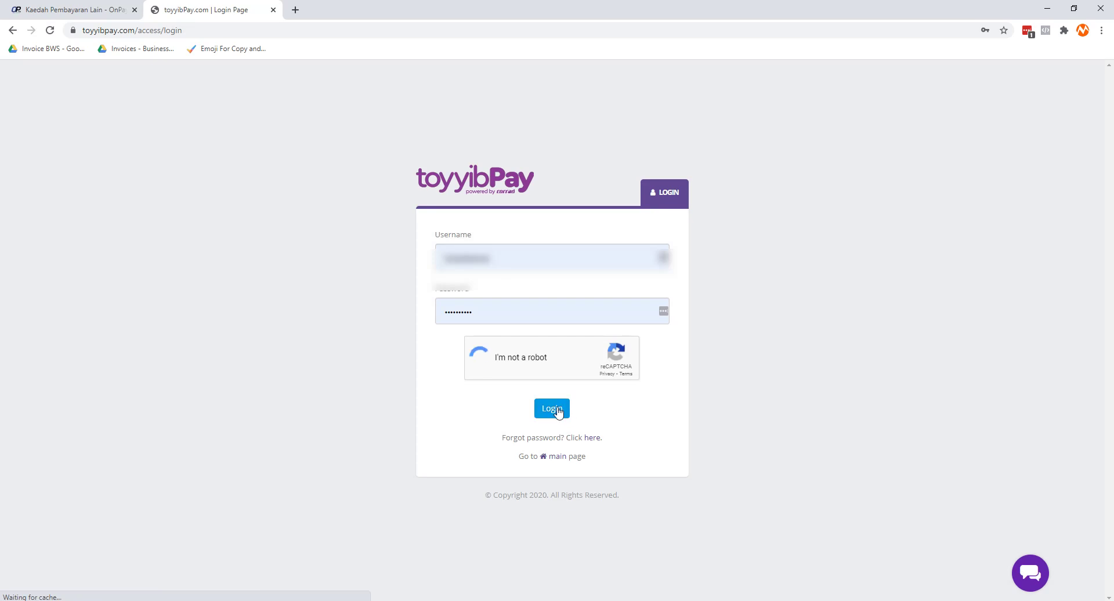
left_click(556, 411)
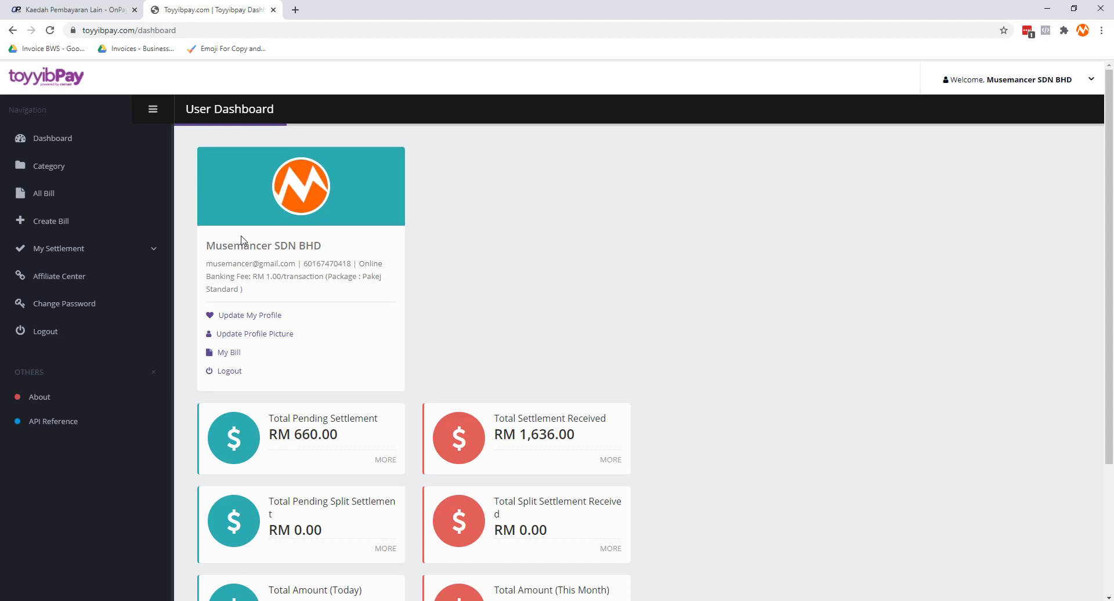
- Start a new toyyibPay category named 'onpay' with the description 'Onpay sales'
left_click(87, 173)
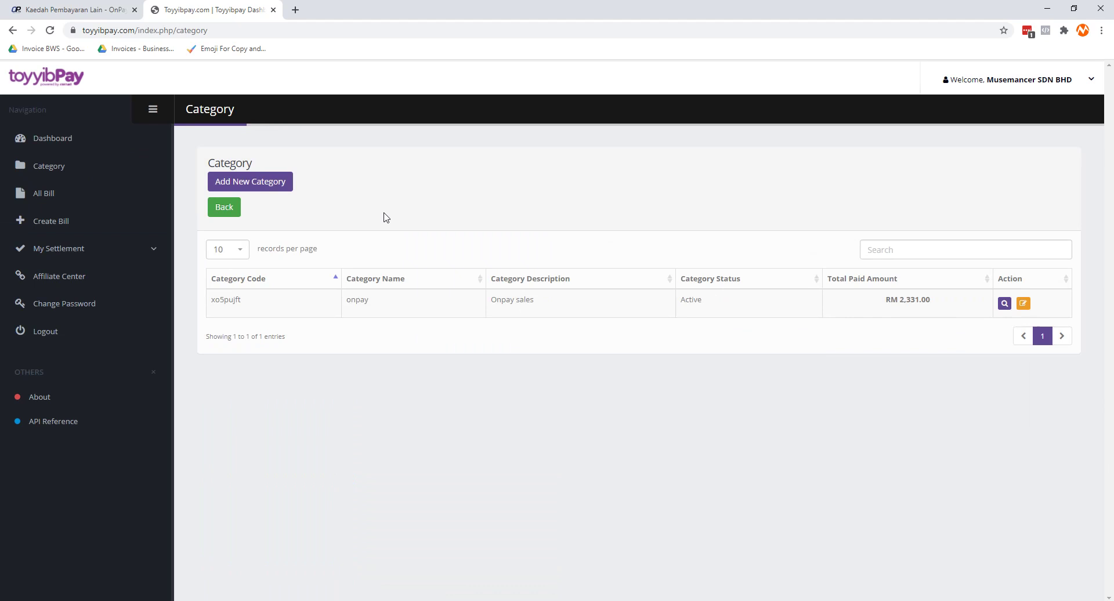
left_click(269, 186)
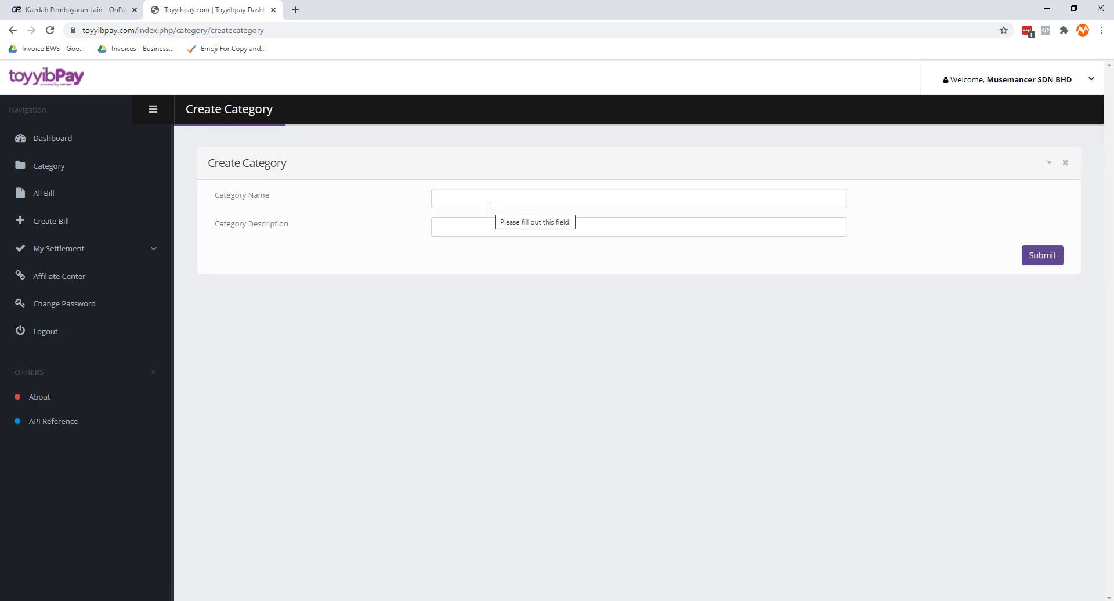
left_click(491, 206)
type("onpay")
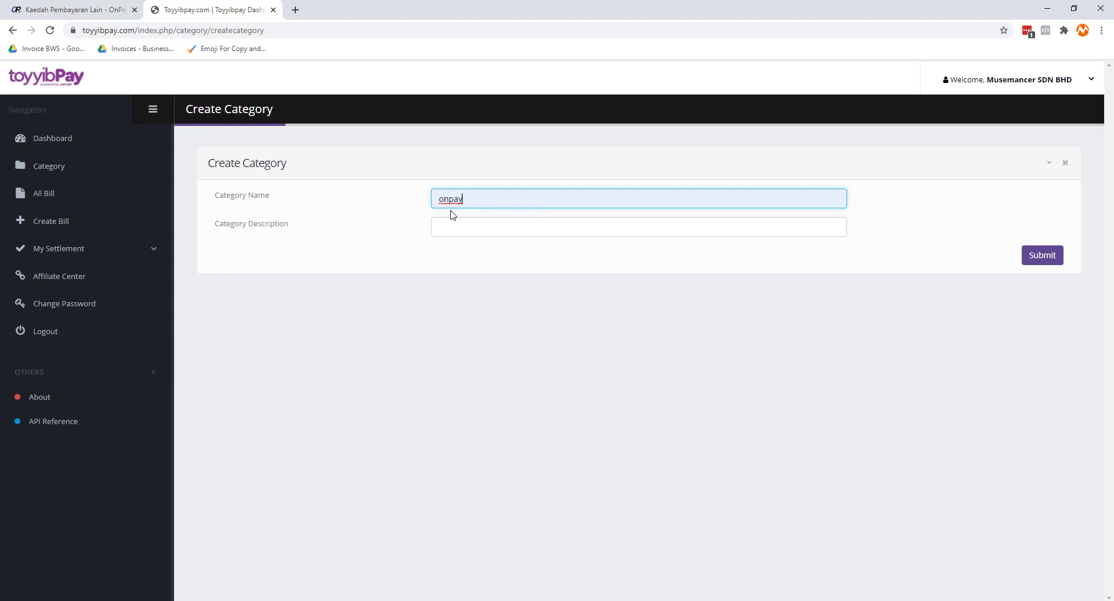
left_click(449, 234)
type("Onpay sales")
left_click(457, 251)
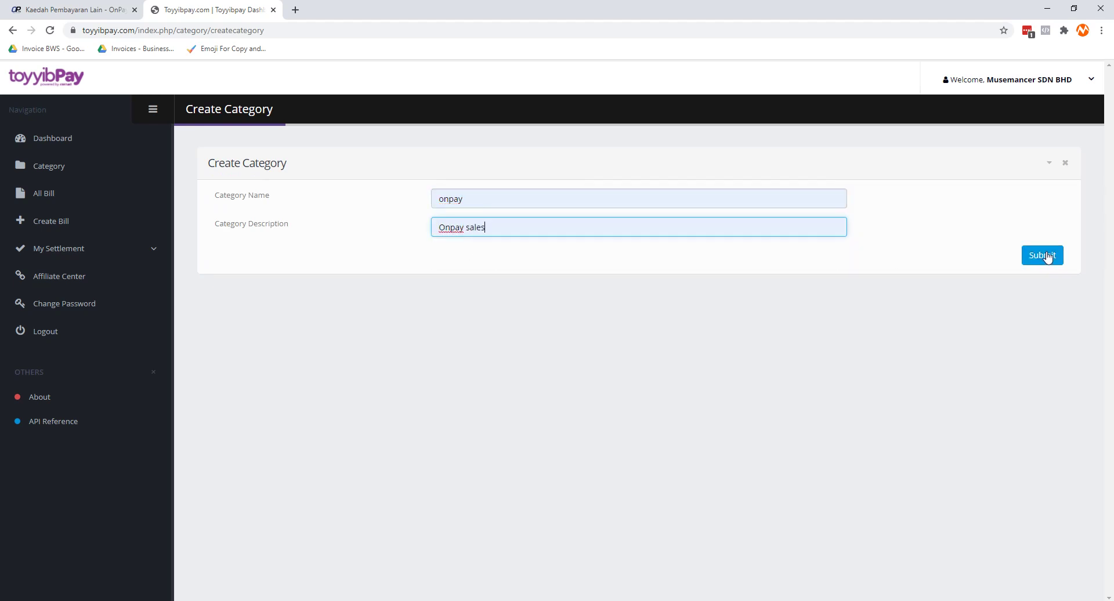
- Discard the new category form and select category code xo5pujft in the Category list
left_click(1065, 163)
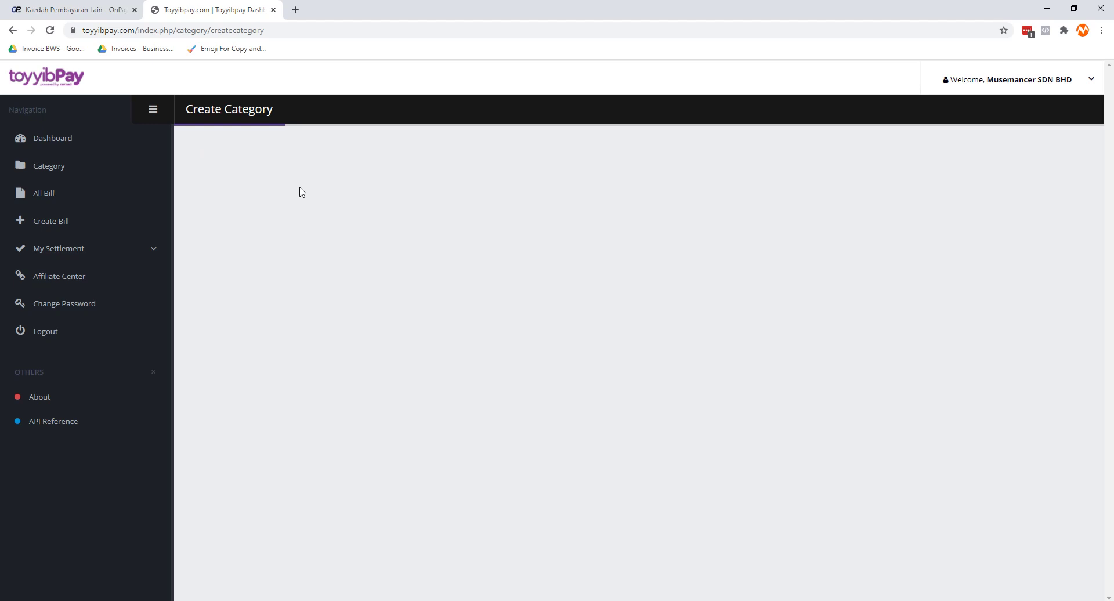
left_click(61, 166)
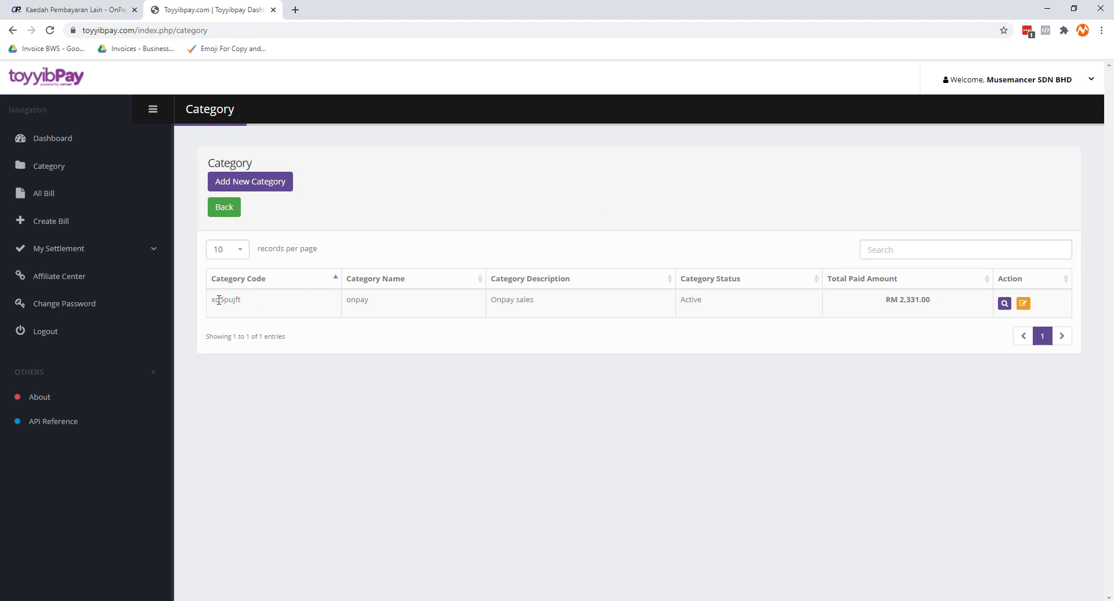
left_click_drag(213, 300, 242, 302)
- In OnPay's Kaedah Pembayaran Lain toyyibPay tab, untick 'Aktifkan fungsi toyyibPay'
left_click_drag(98, 5, 232, 7)
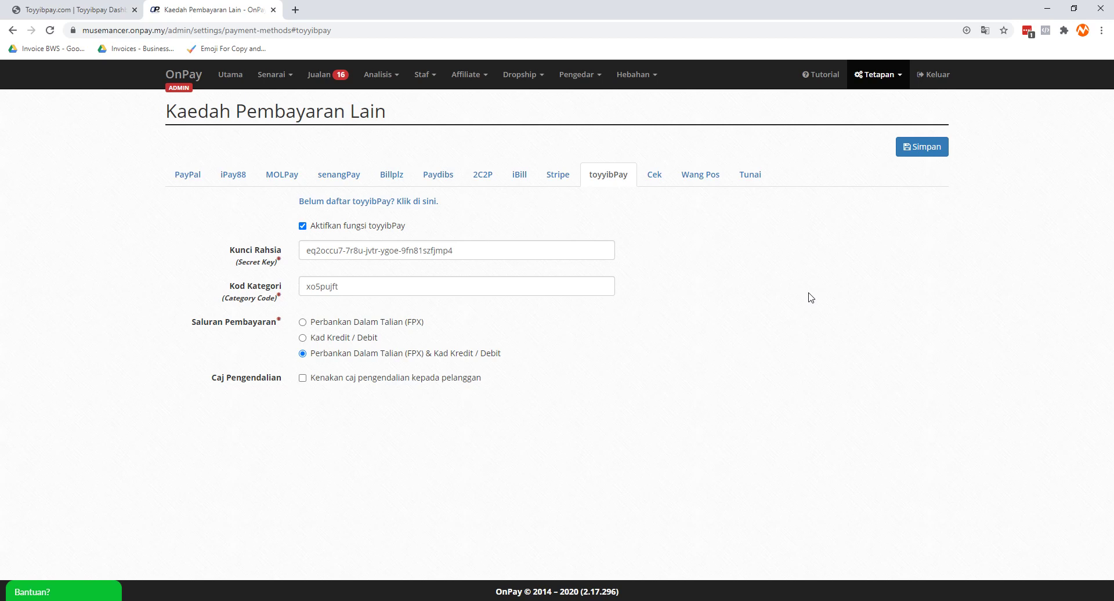
left_click(879, 84)
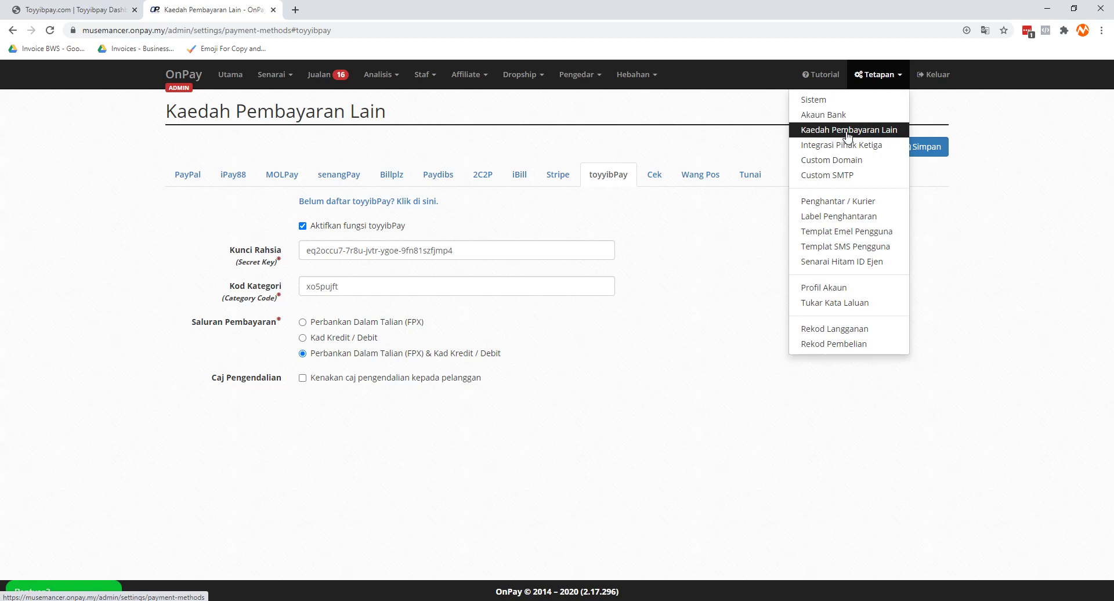
left_click(196, 179)
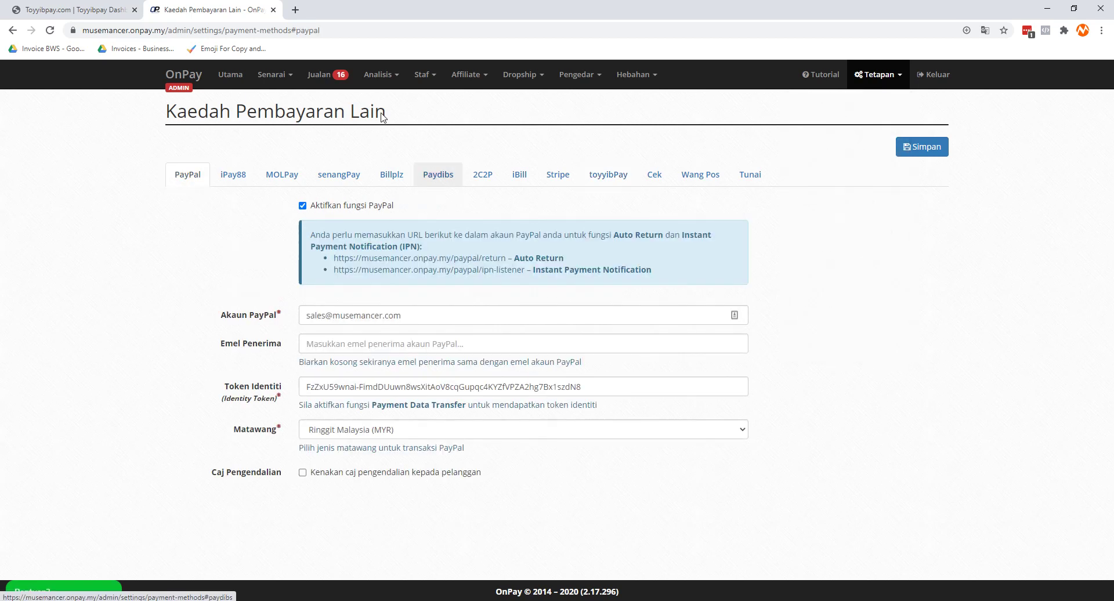
left_click(608, 175)
left_click(303, 227)
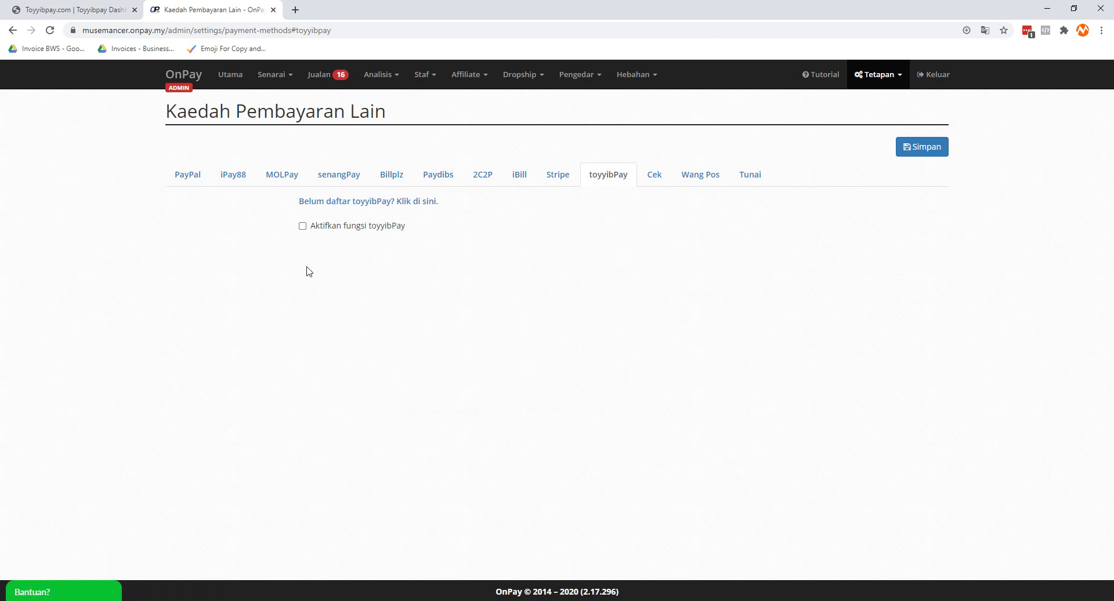
left_click(303, 226)
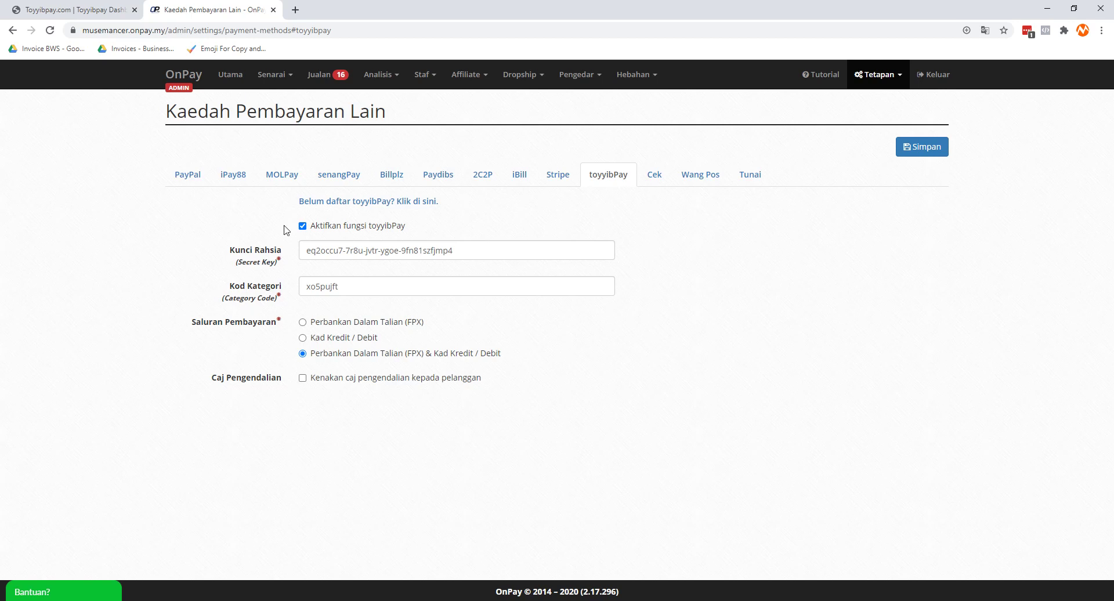
left_click(65, 16)
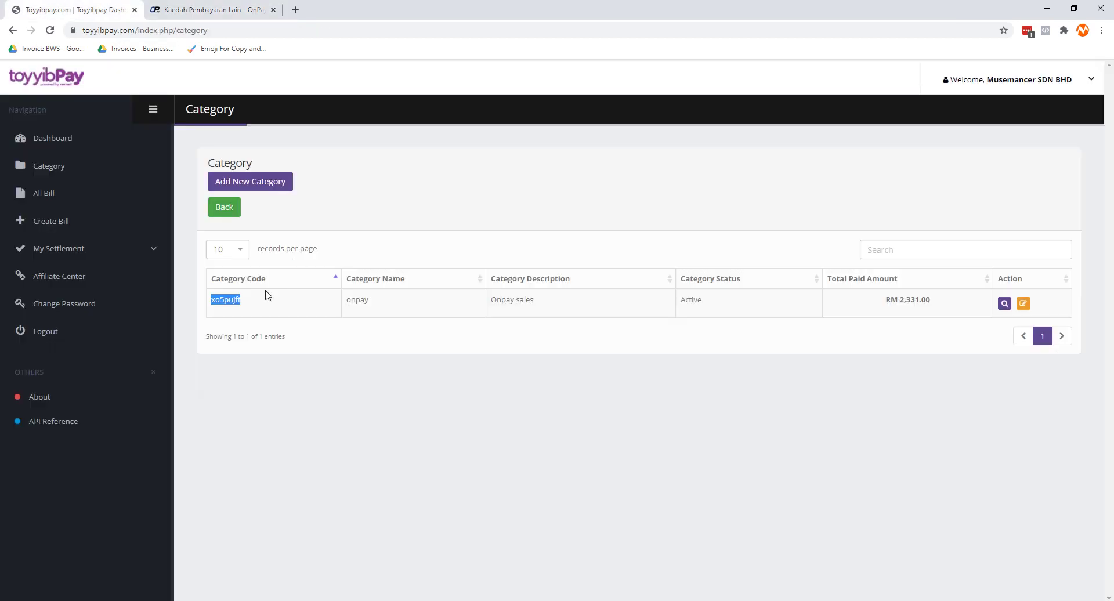
left_click(209, 10)
left_click_drag(348, 287, 286, 283)
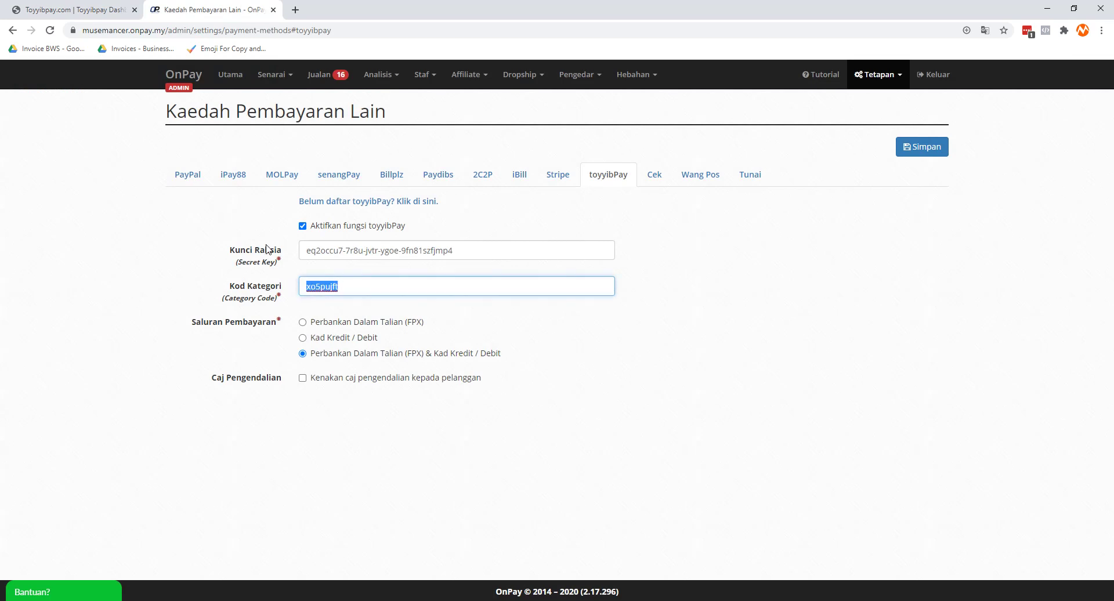
key("shift+Tab")
left_click(76, 6)
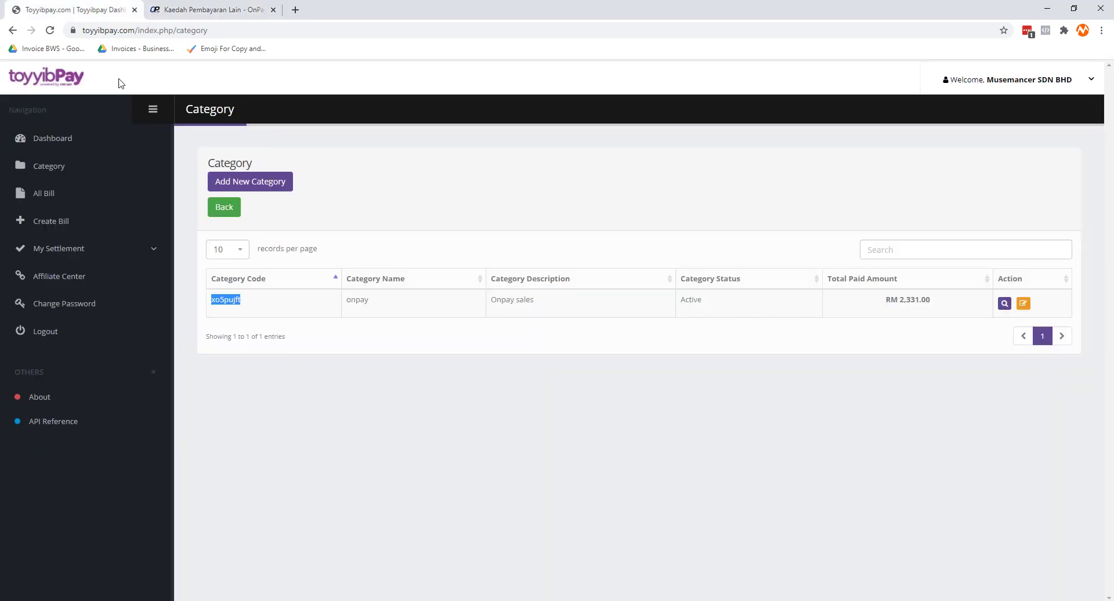
left_click(57, 144)
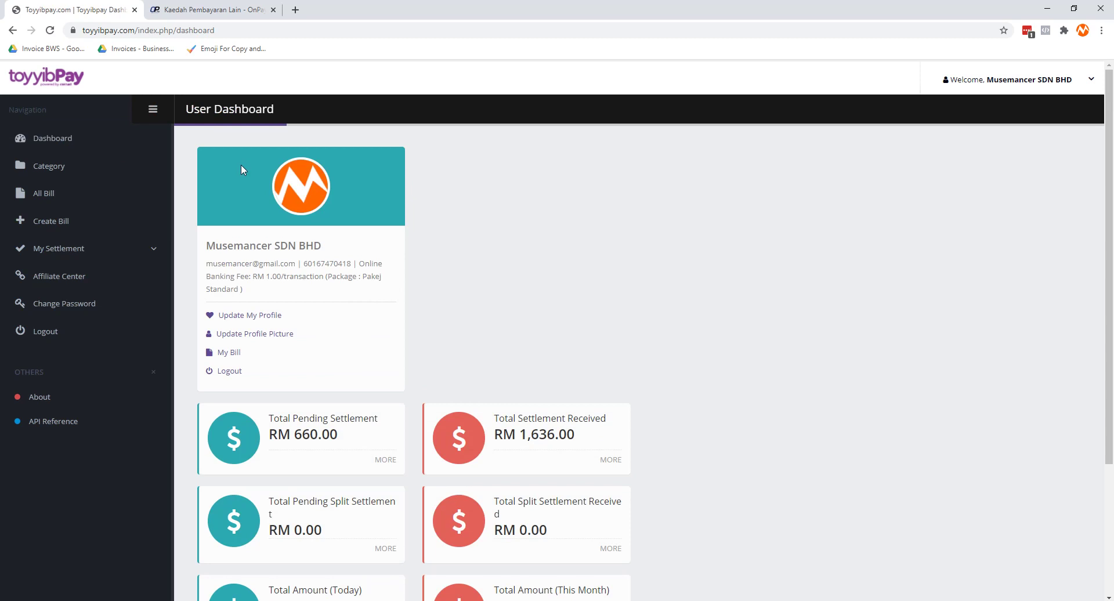
scroll(249, 208, "down", 3)
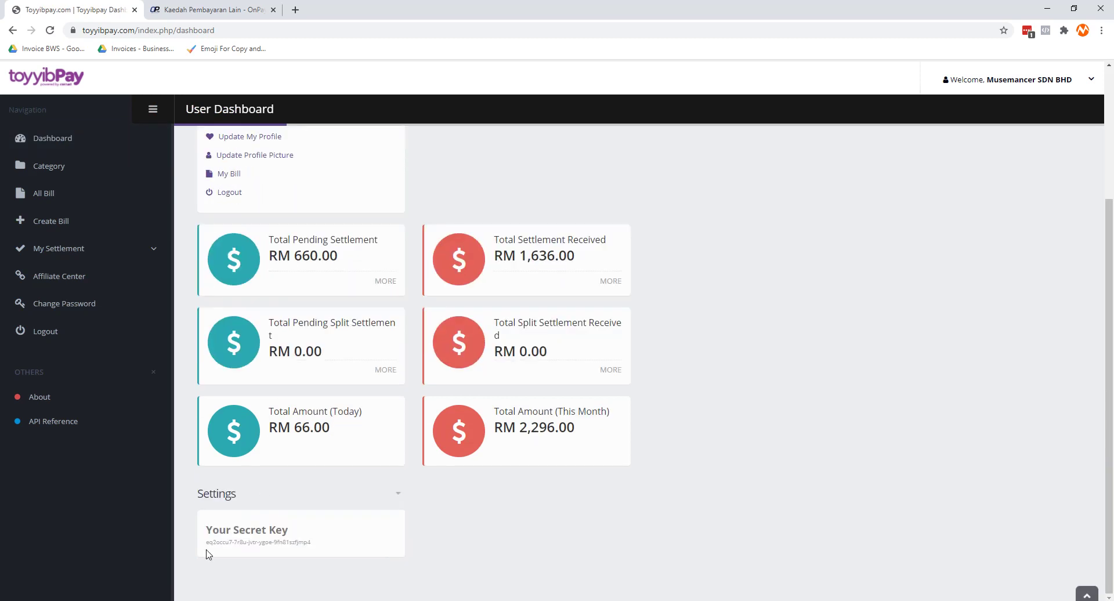
left_click_drag(205, 543, 323, 549)
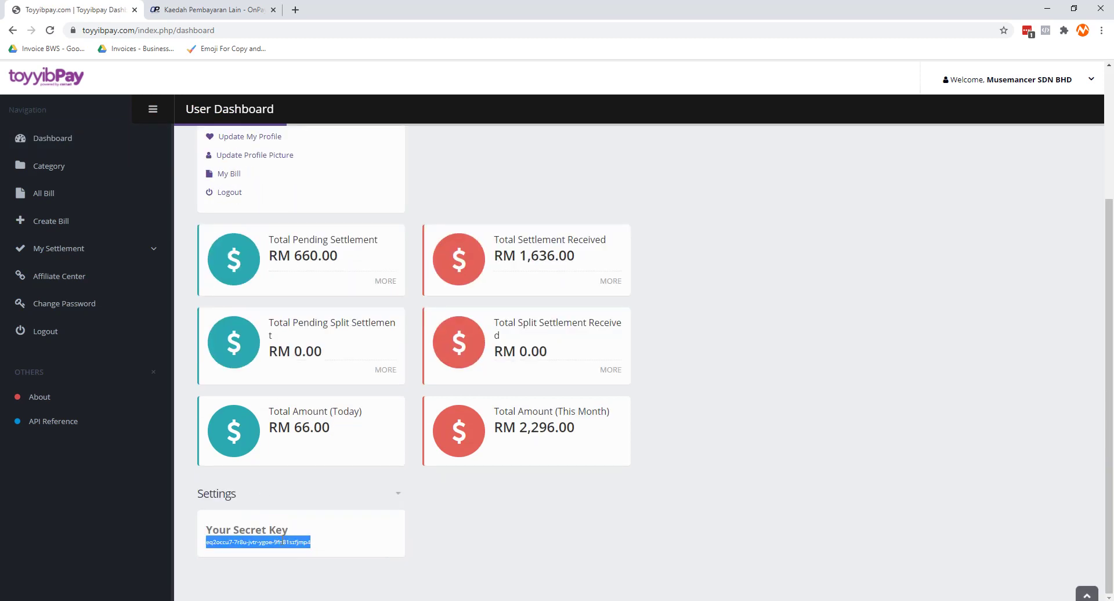
right_click(290, 542)
left_click(307, 462)
left_click(225, 10)
left_click_drag(476, 251, 200, 252)
key("ctrl+v")
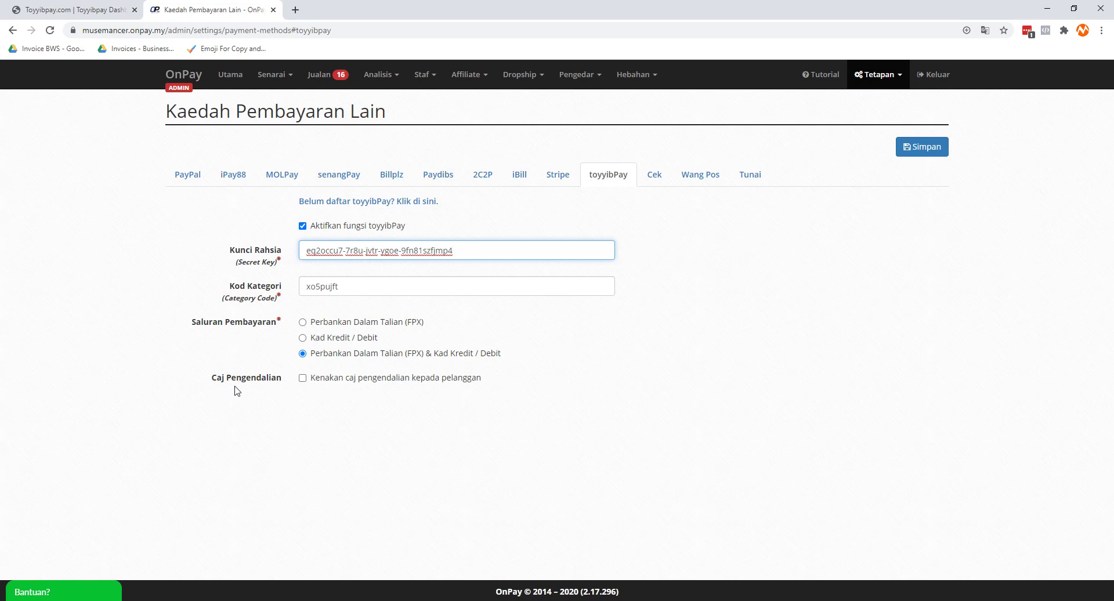
- Try a 1.00 handling charge, leave 'Kenakan caj pengendalian' unticked, and save the toyyibPay settings
left_click(302, 379)
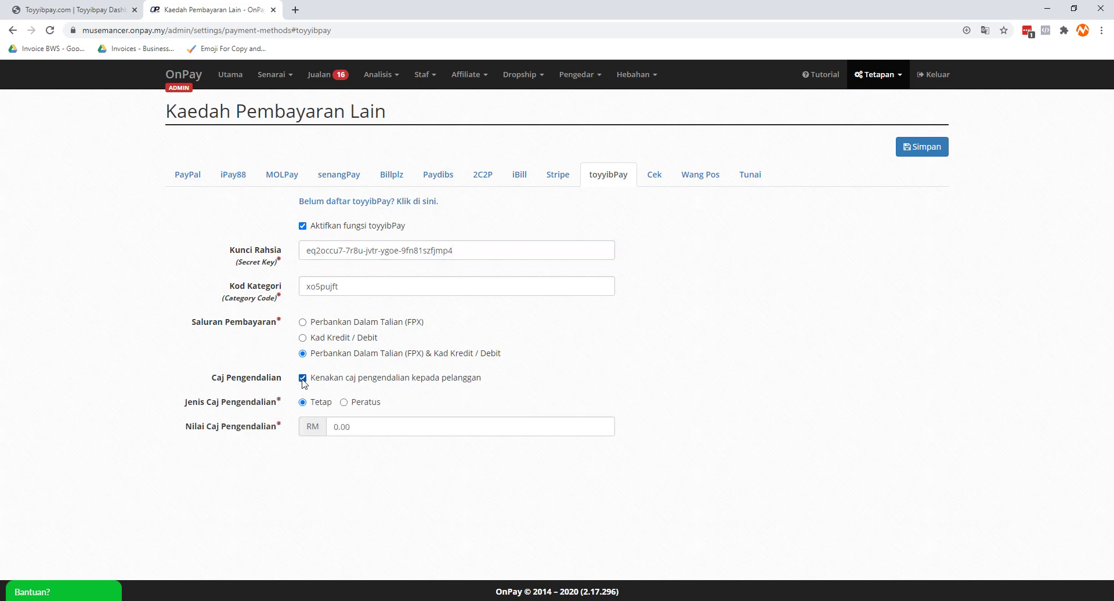
left_click(302, 378)
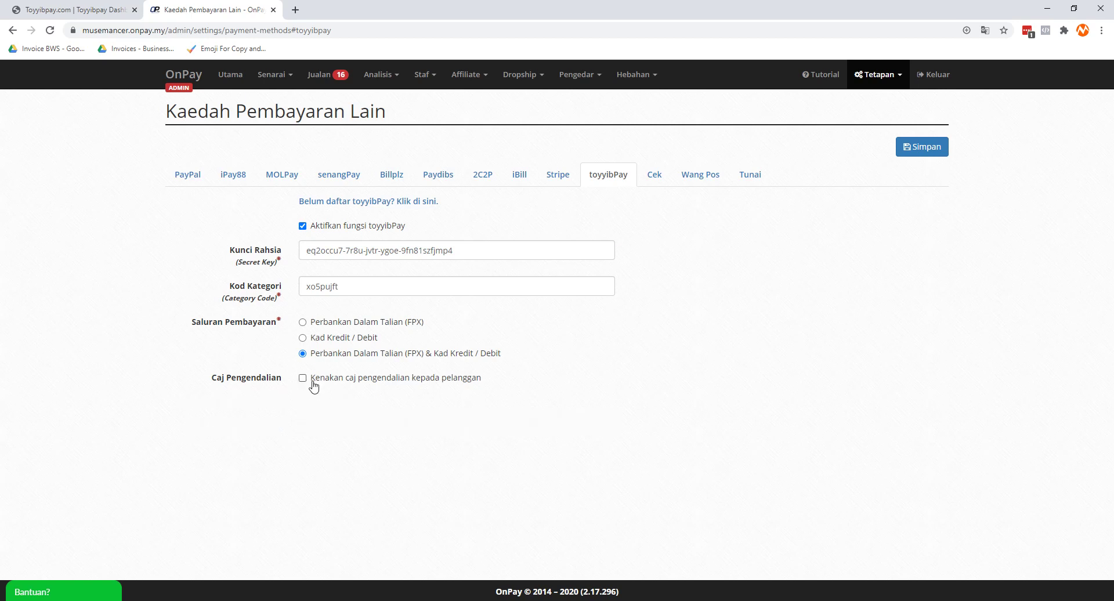
left_click(306, 380)
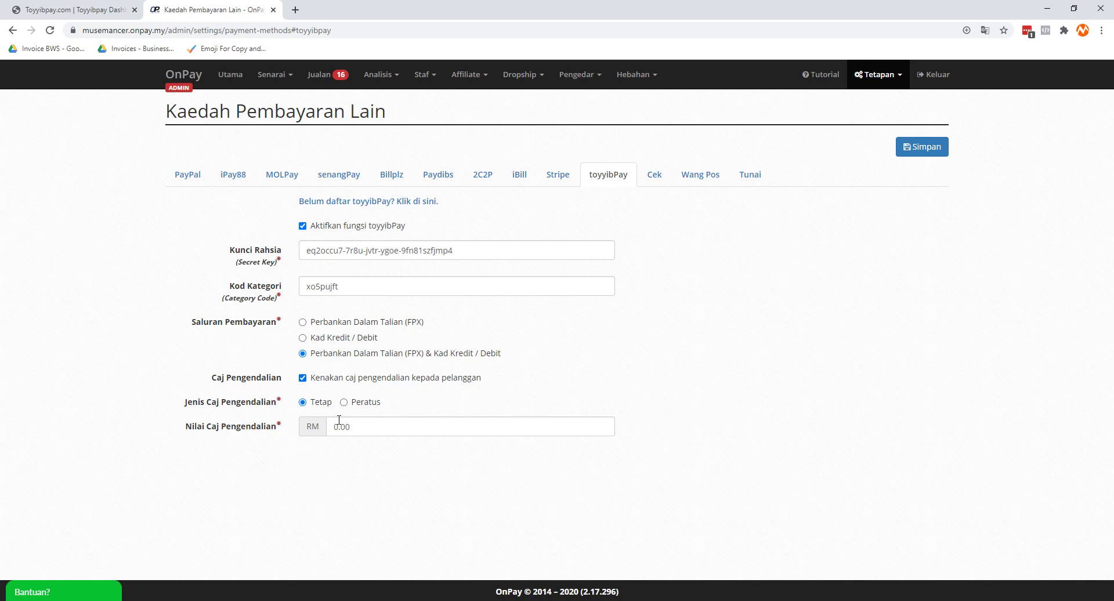
left_click_drag(339, 427, 332, 427)
type("1")
left_click(273, 447)
left_click(302, 380)
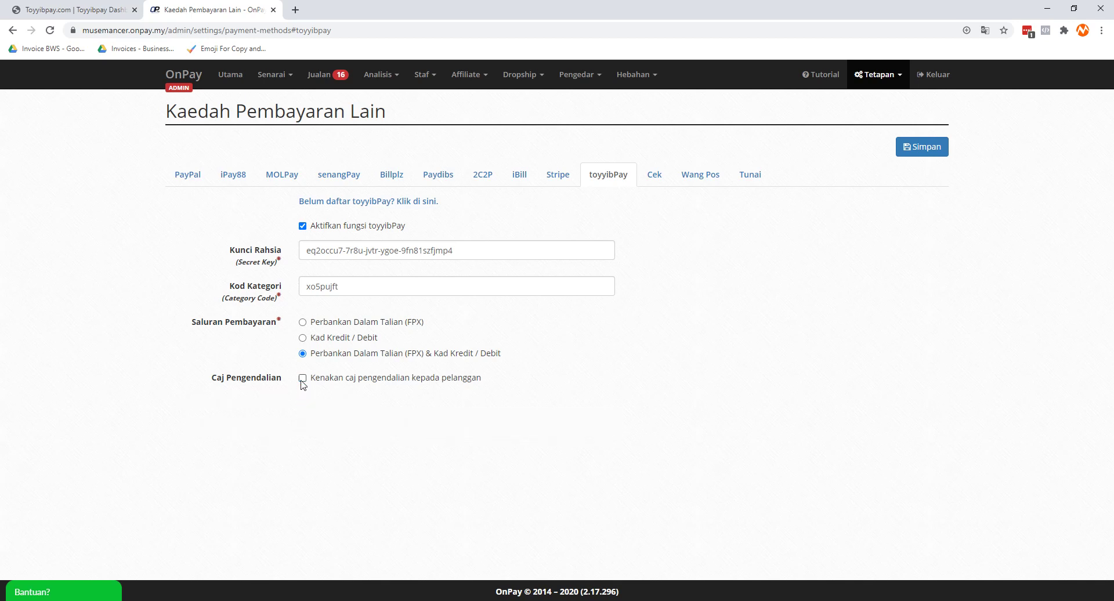
left_click(916, 148)
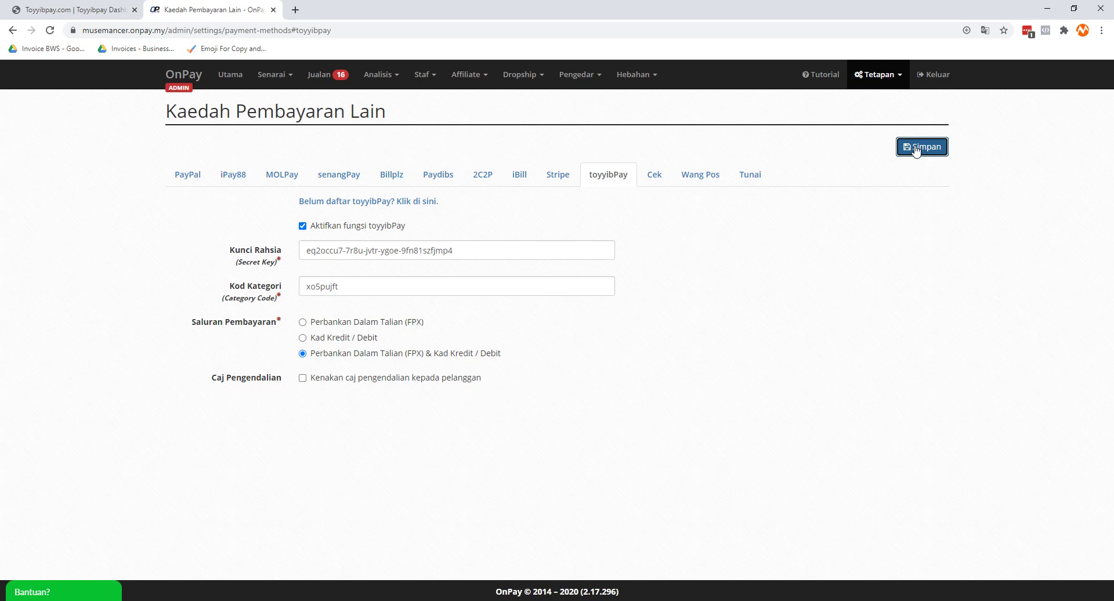
- Open the Mesin Jualan Internet order form's Pembayaran tab from Senarai > Borang
left_click(280, 83)
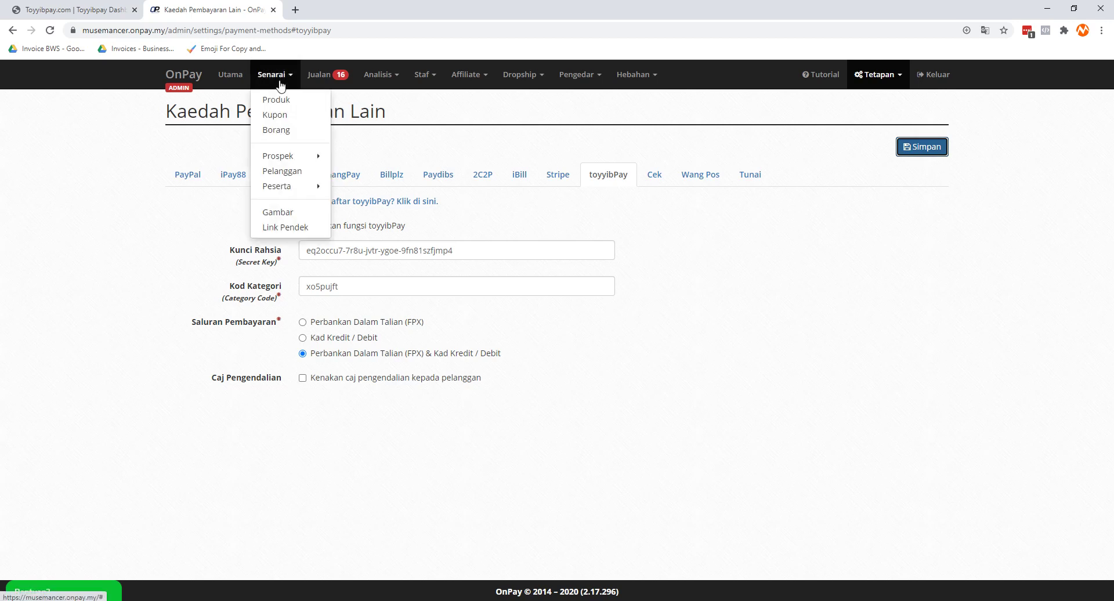
left_click(292, 131)
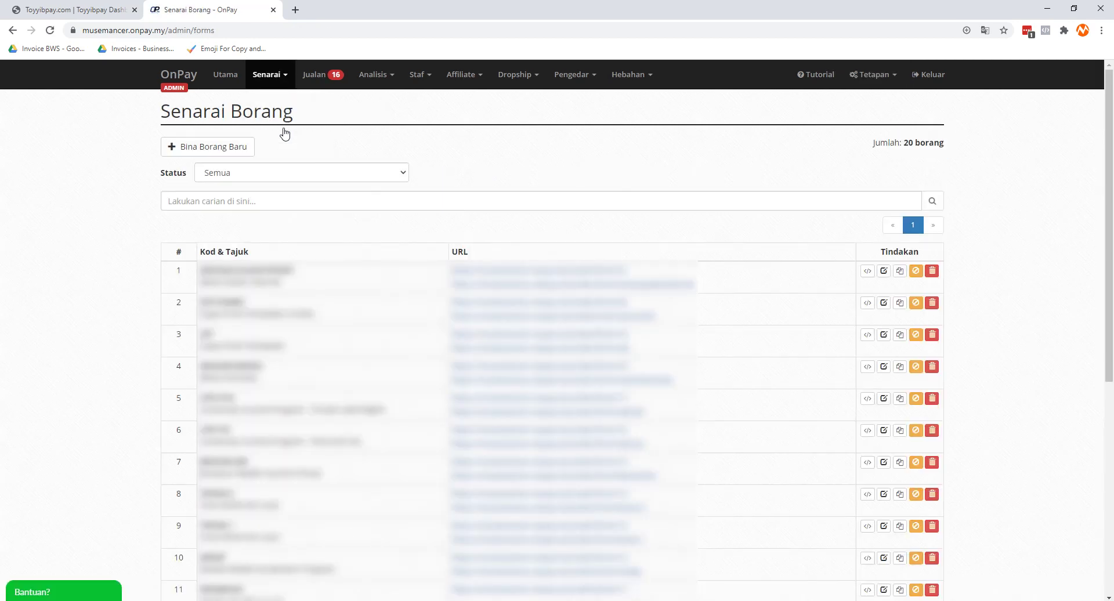
left_click(884, 273)
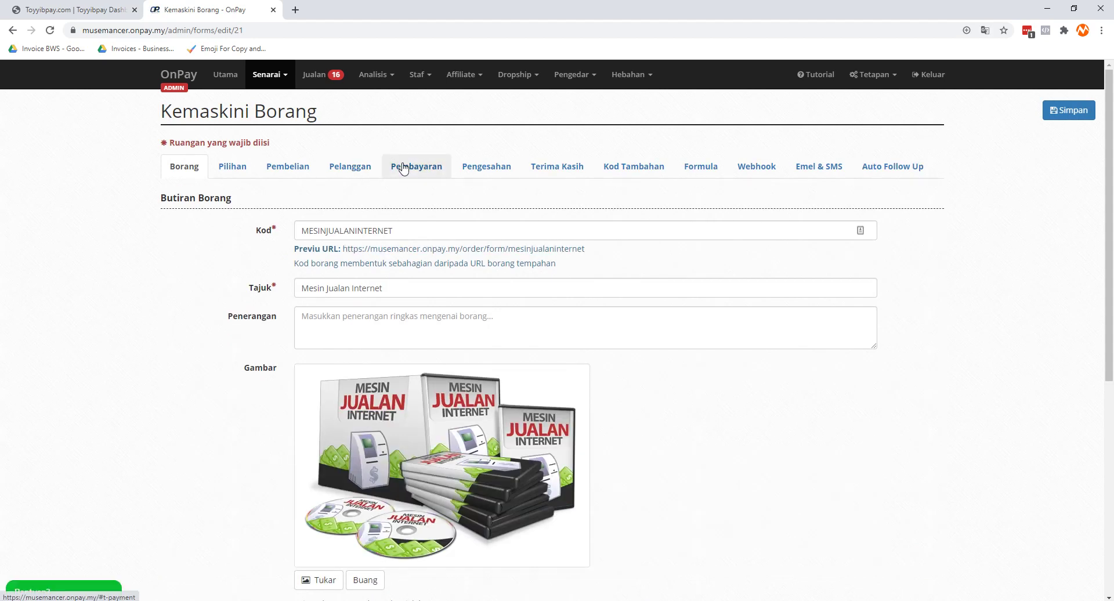
left_click(403, 167)
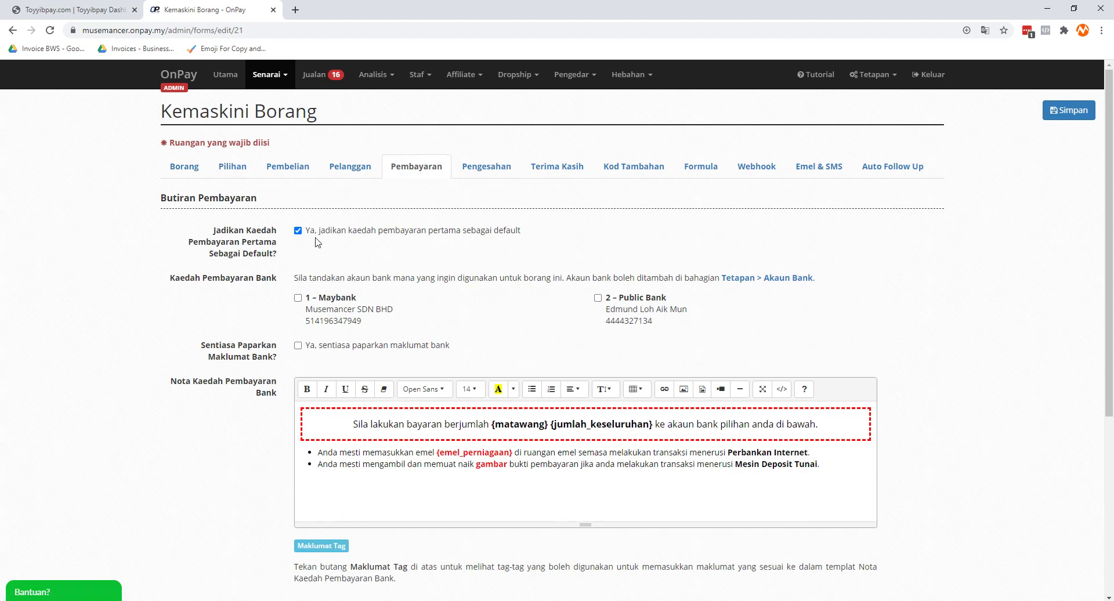
- Leave toyyibPay ticked under Kaedah Pembayaran Lain and save the order form
scroll(253, 278, "down", 5)
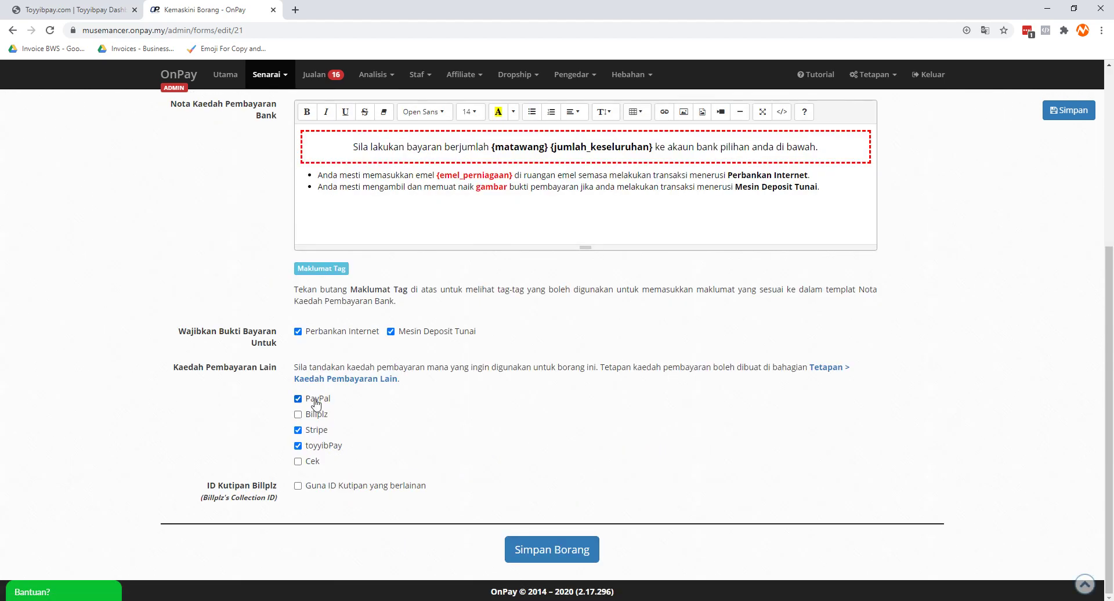
left_click(307, 446)
left_click(298, 445)
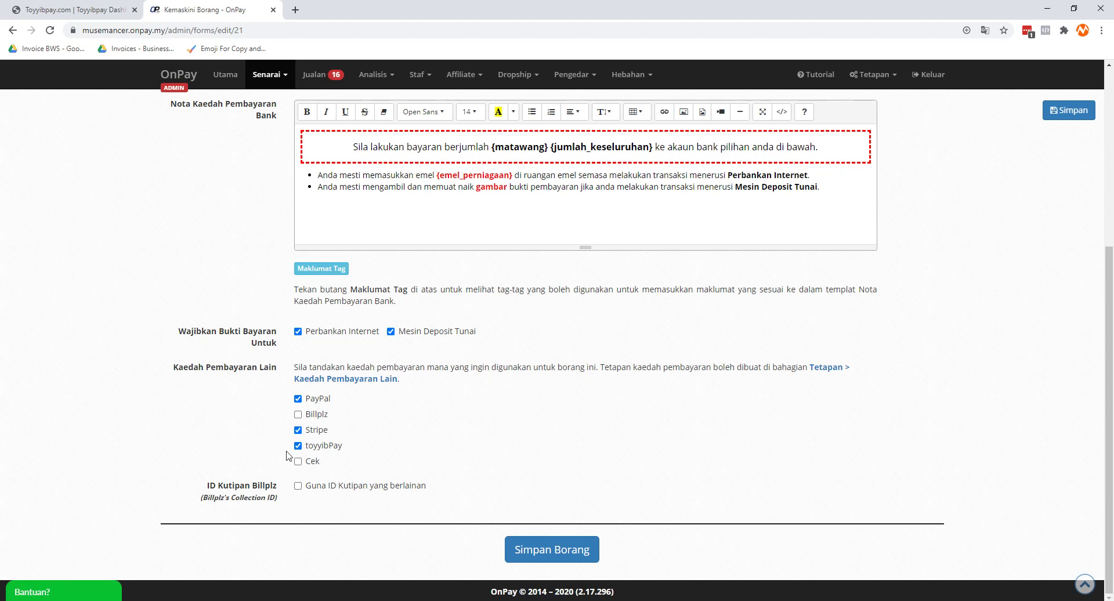
left_click(578, 553)
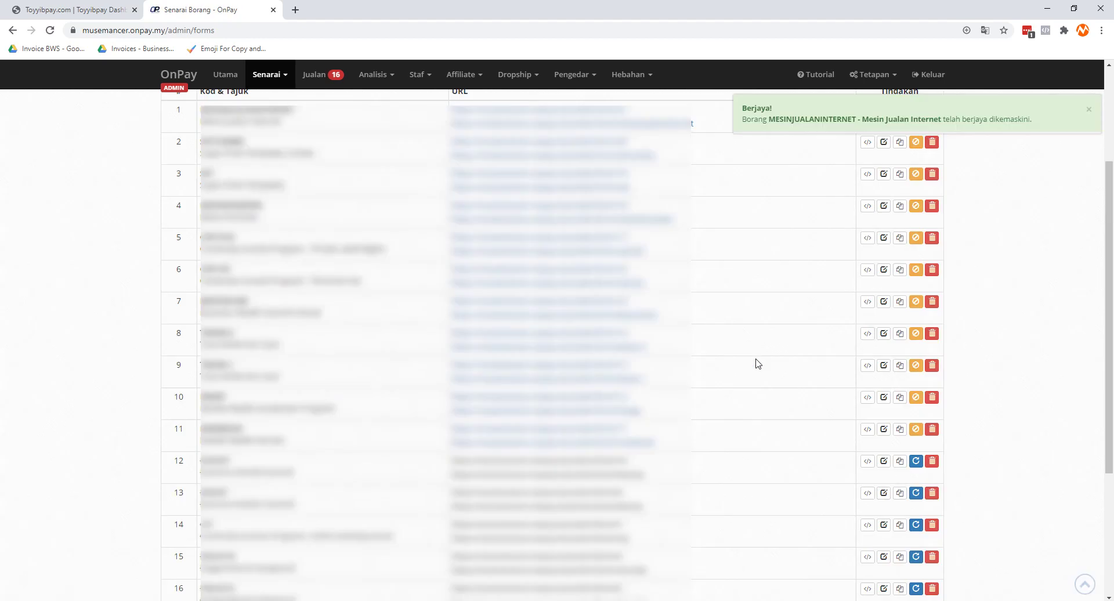